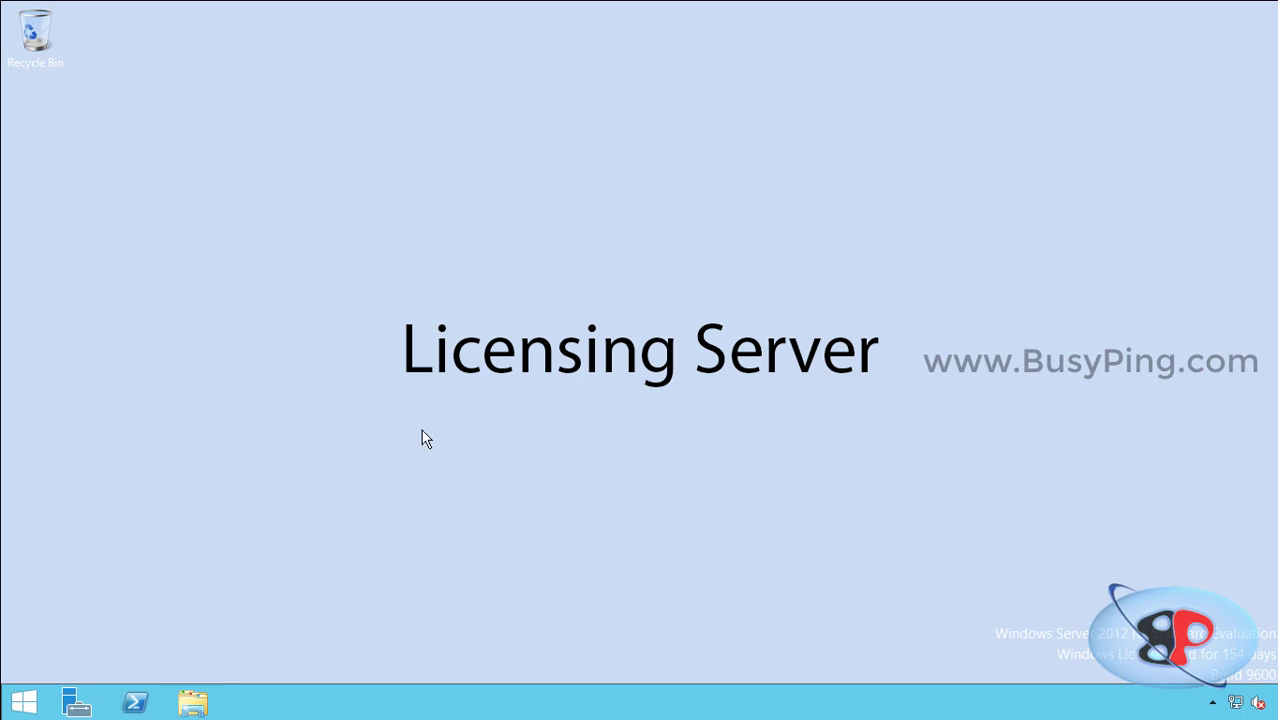
Step: Open the \\abbyyappserver\ABBYYSETUP share in File Explorer and select the Autorun application
click(193, 703)
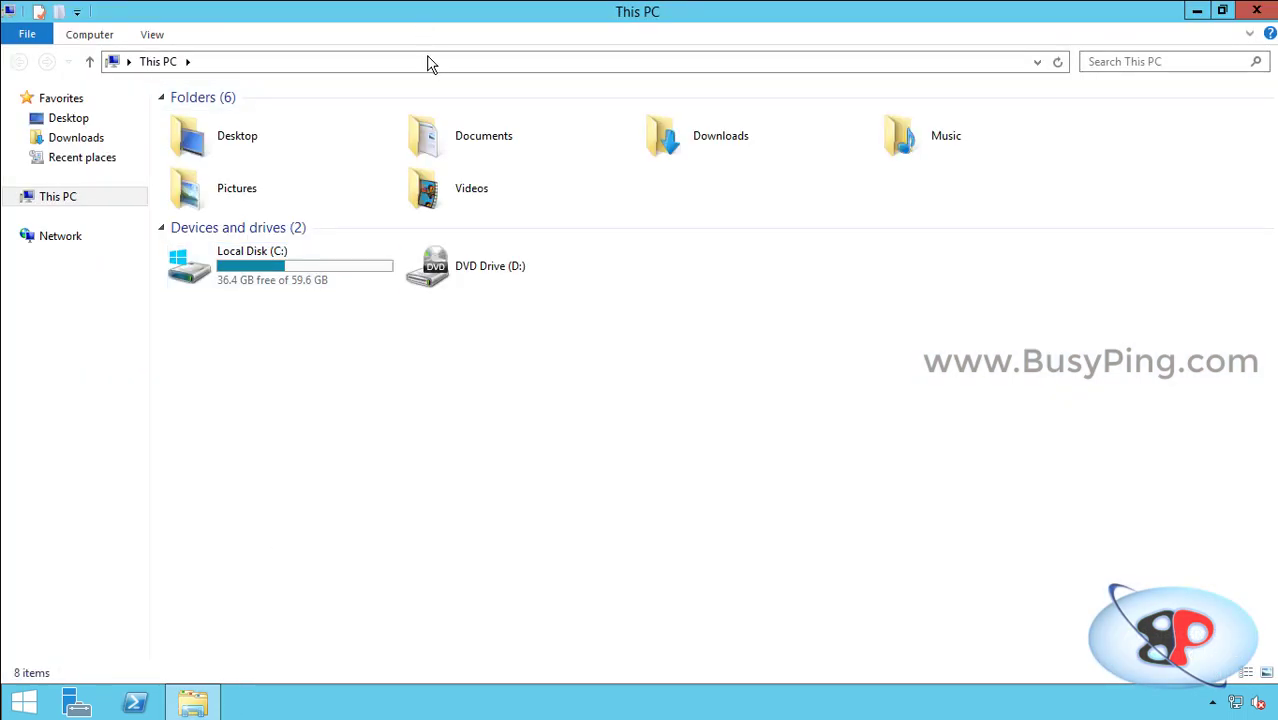
click(432, 61)
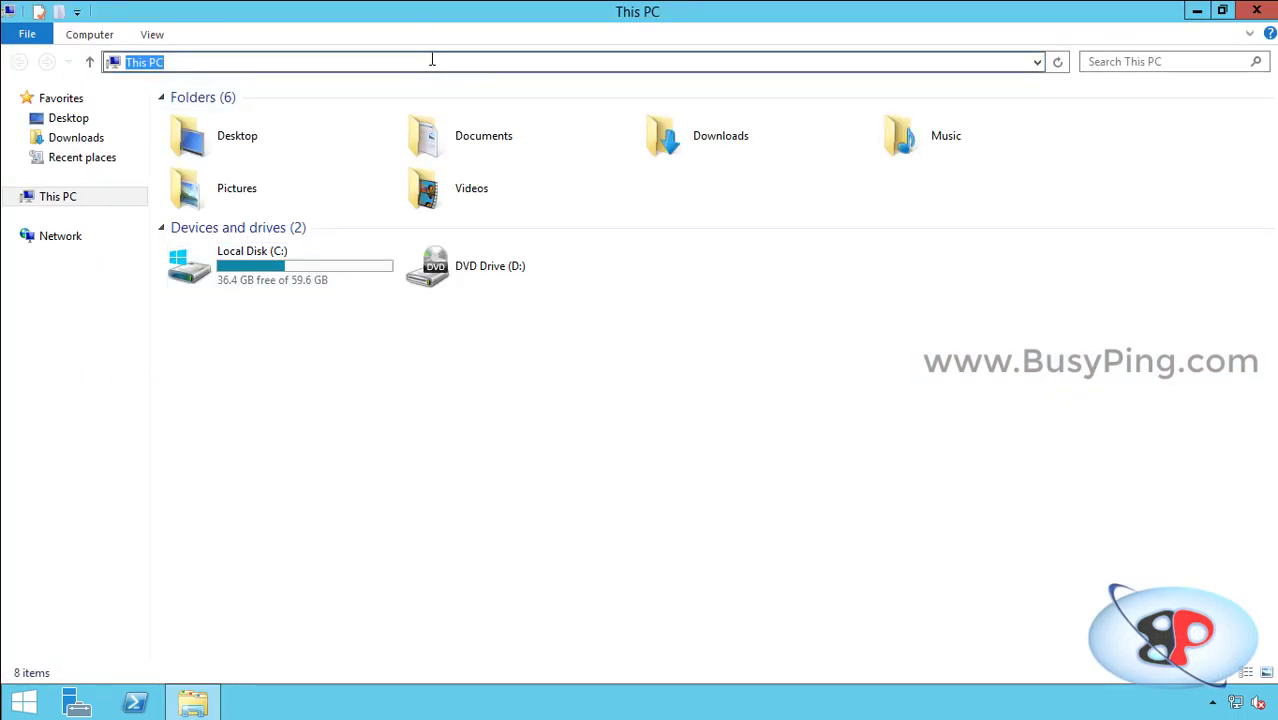
text(\\abbyy)
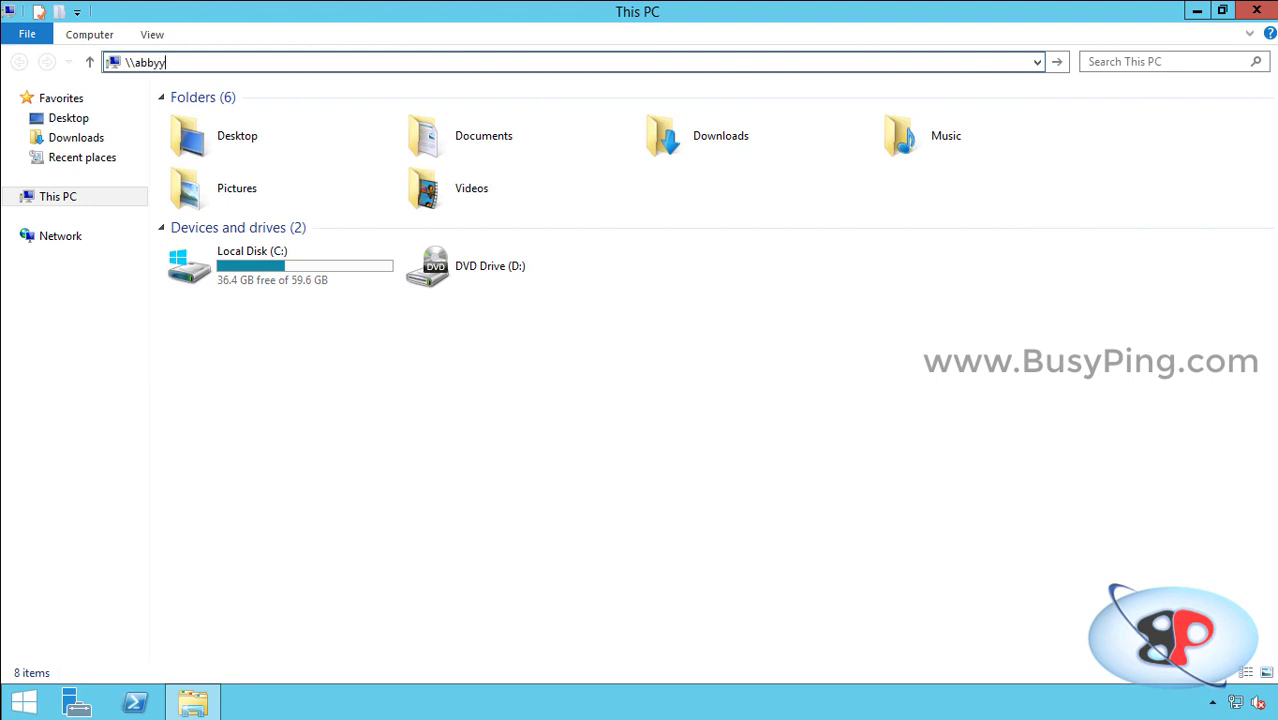
text(appserver\)
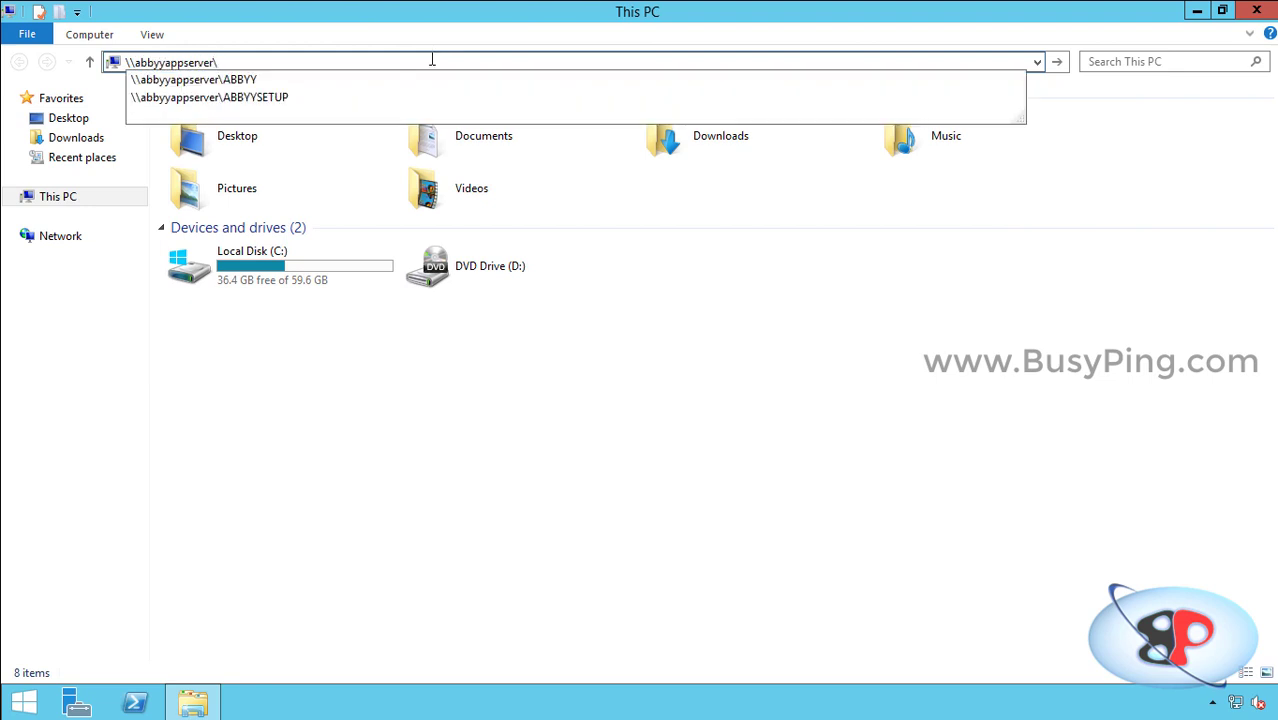
key(Down)
key(Down)
key(Return)
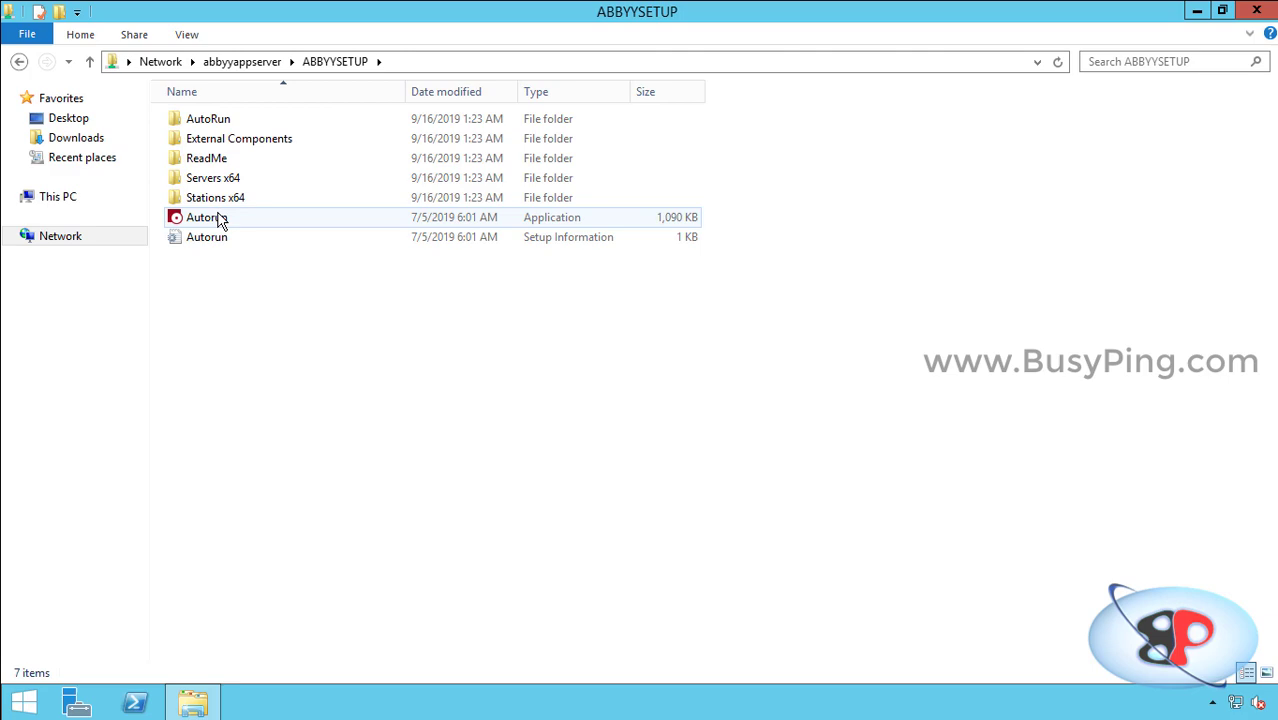
click(219, 219)
Step: Run Autorun as administrator and launch Distributed Installation > Install Servers (Servers x64.exe)
right_click(219, 219)
click(285, 246)
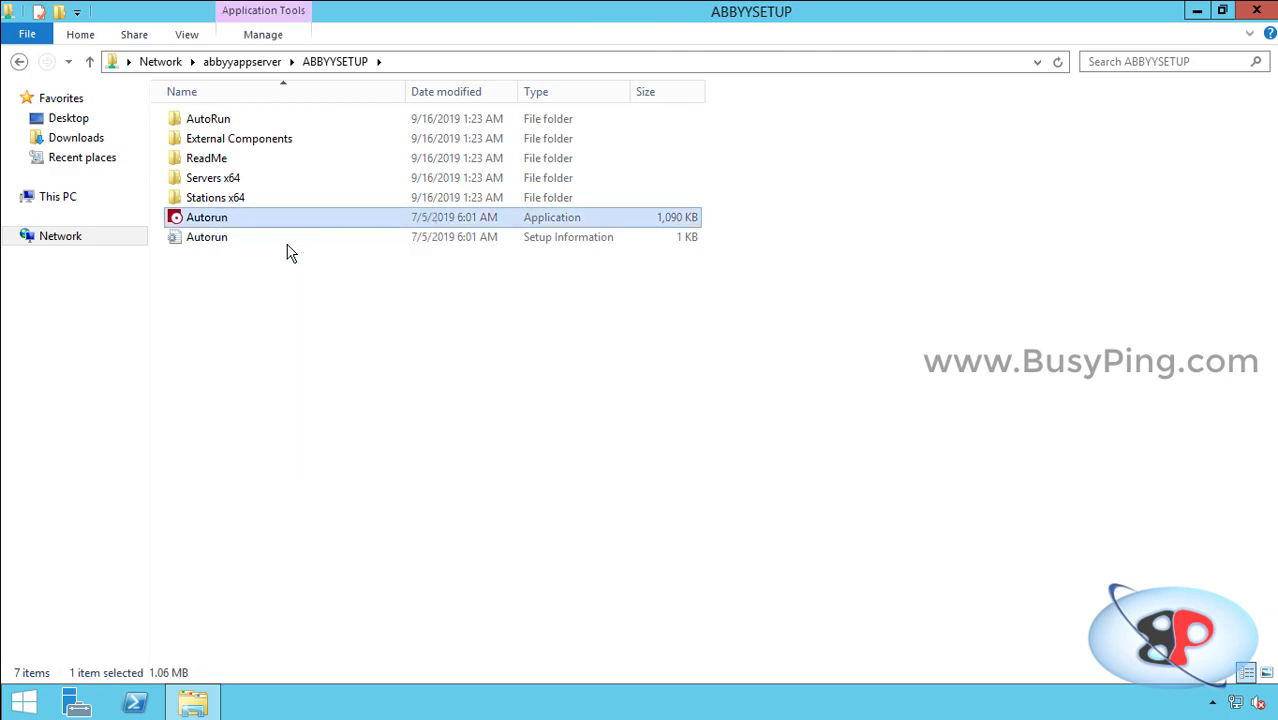
click(723, 358)
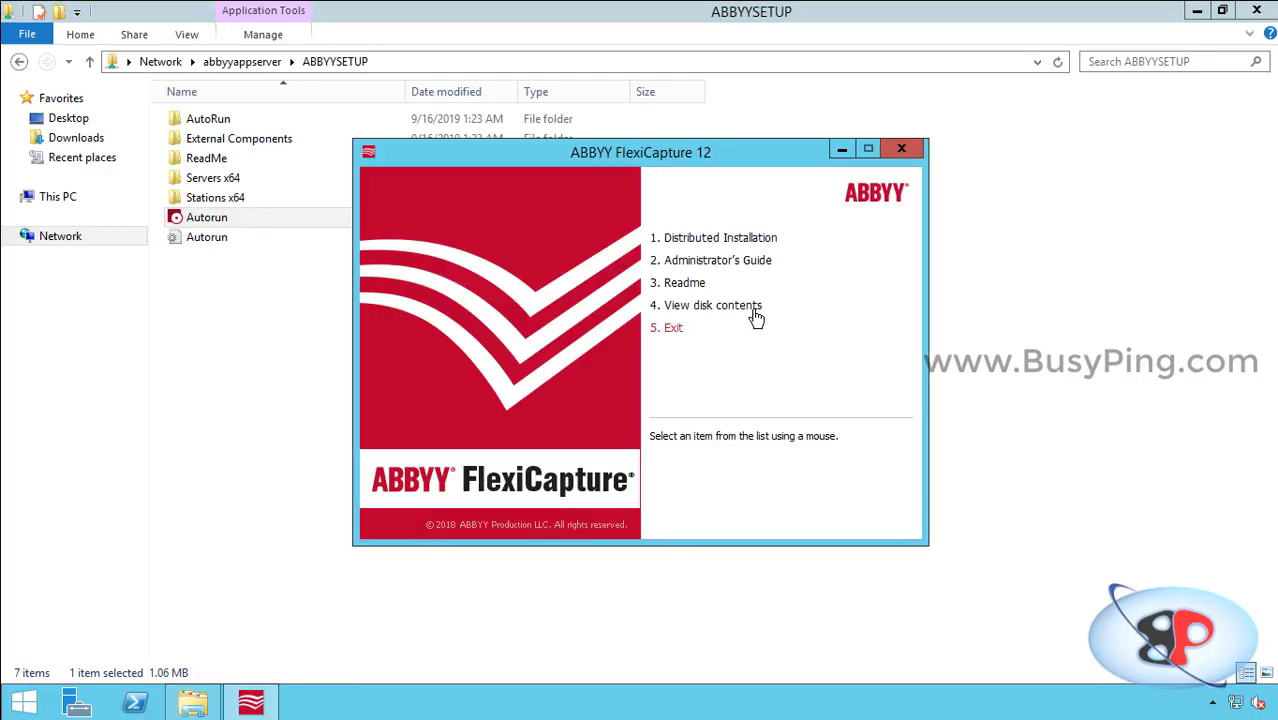
click(774, 249)
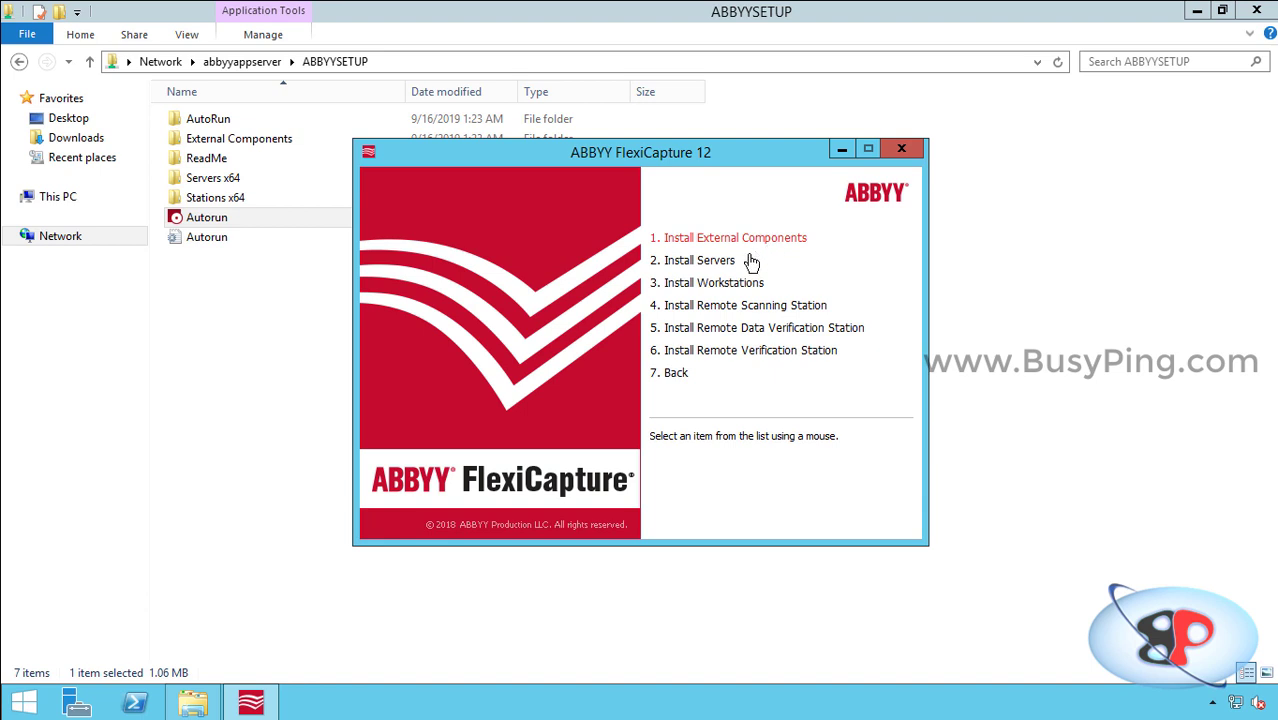
click(735, 262)
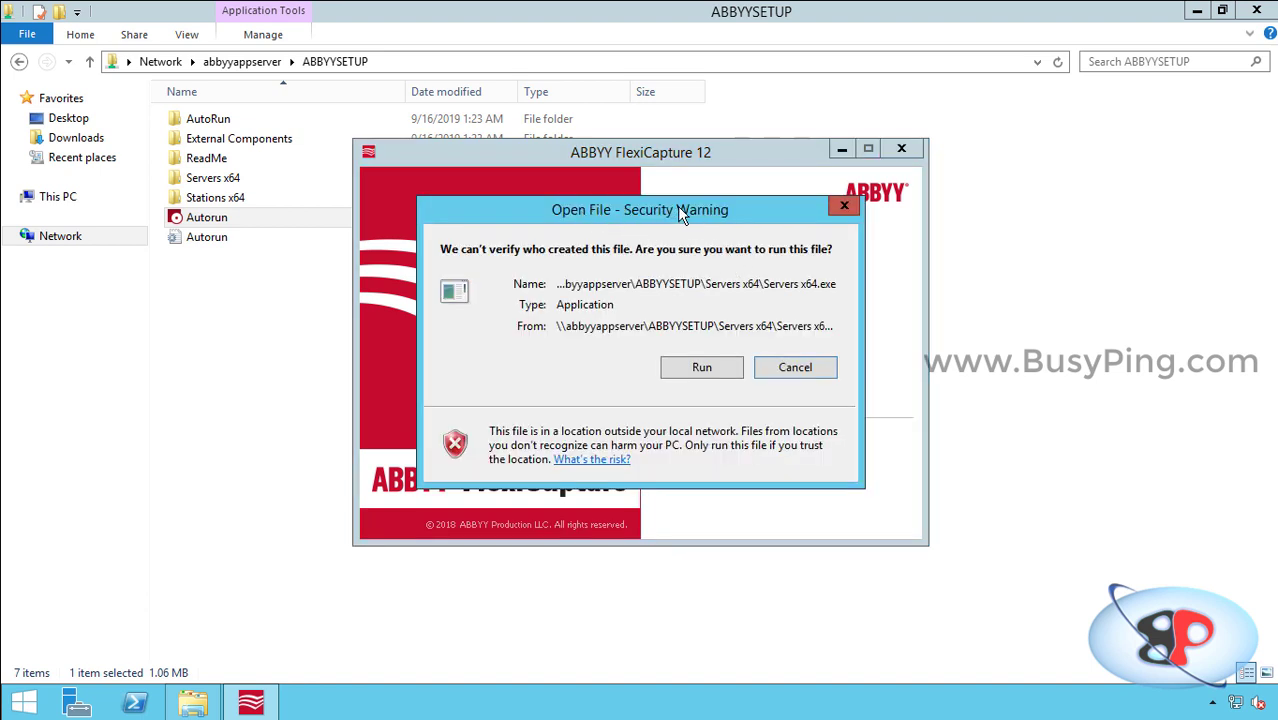
click(694, 378)
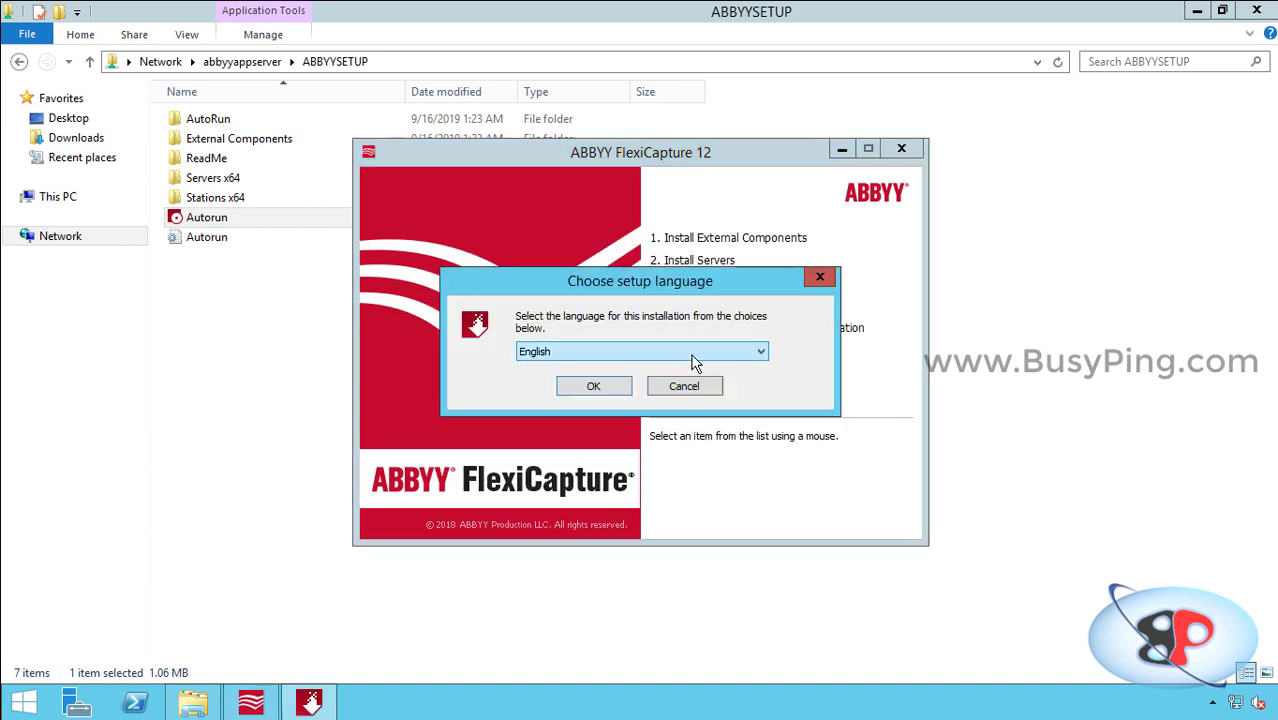
Step: Confirm English as the setup language and install the Visual C++ 2015 x64 redistributable
click(605, 388)
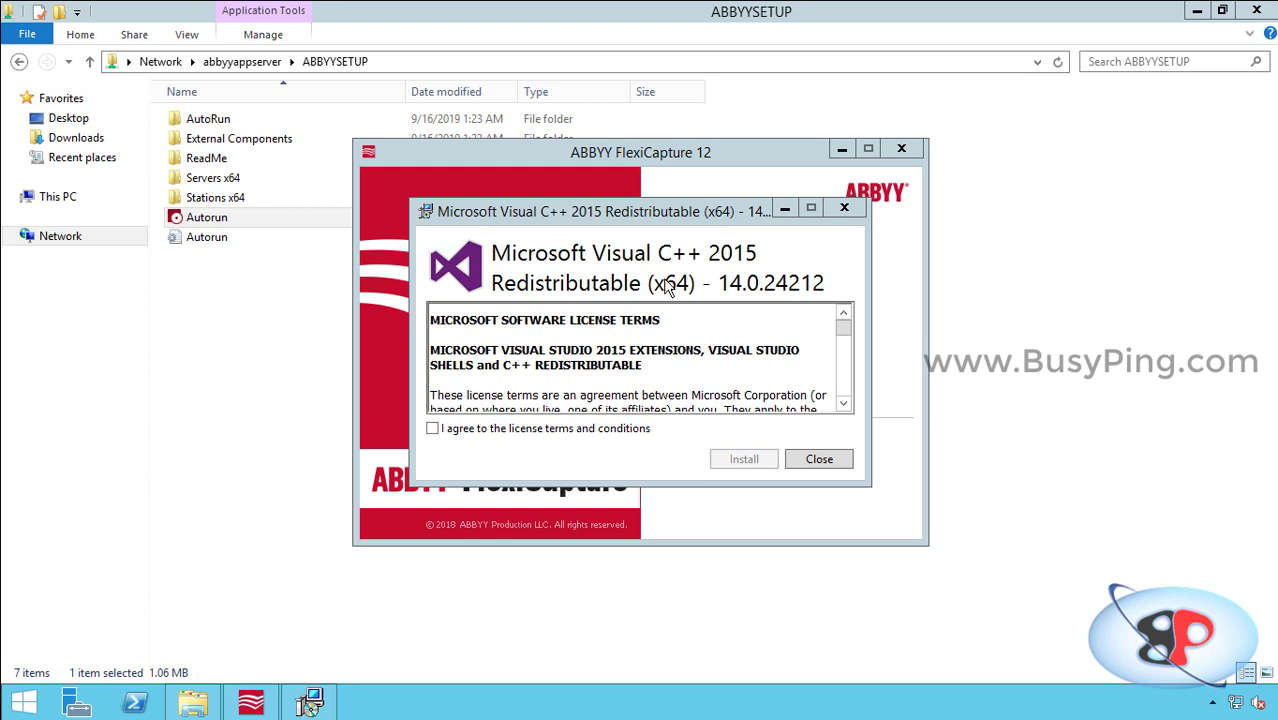
click(601, 430)
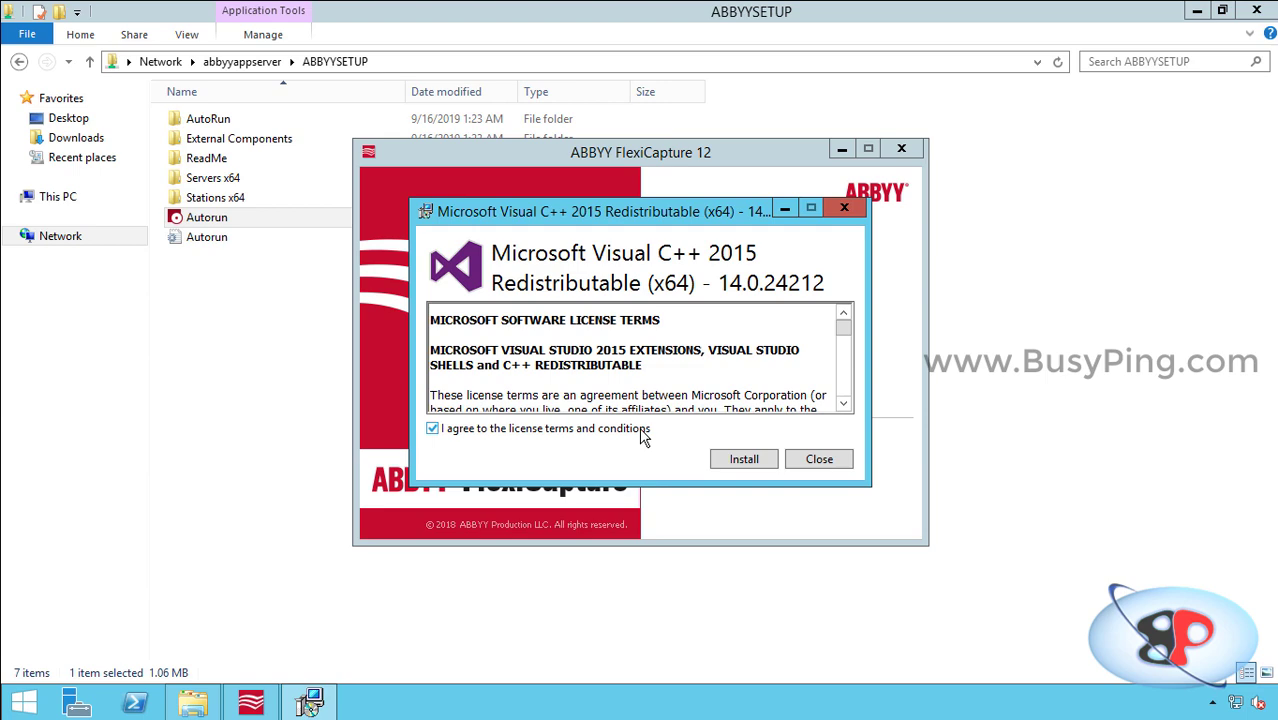
click(744, 459)
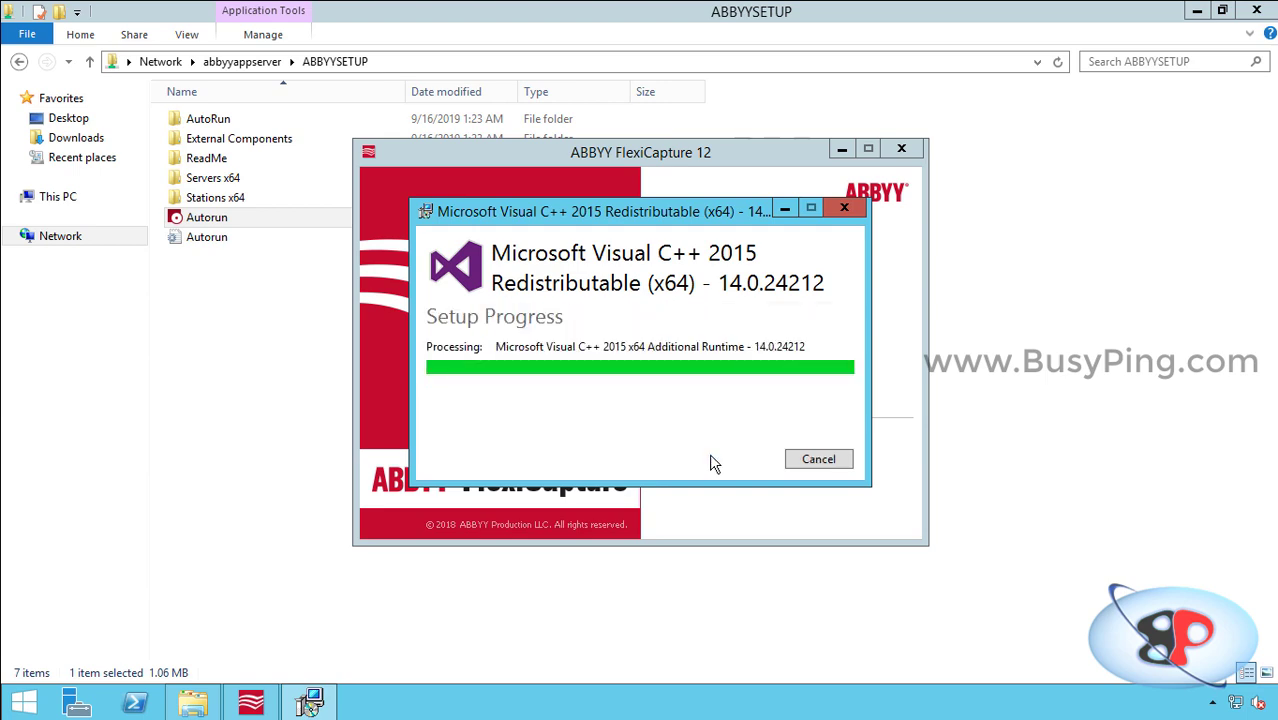
click(786, 462)
Step: Accept the terms and install the Visual C++ 2015 x86 redistributable
click(542, 430)
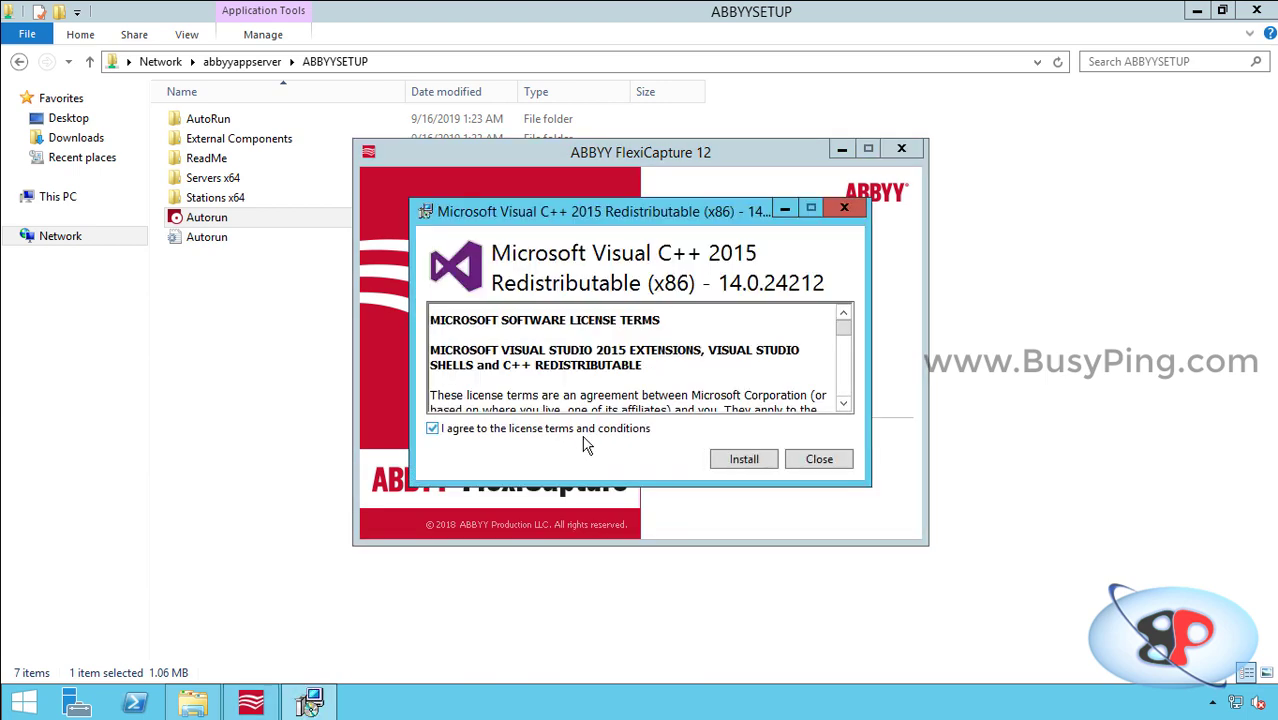
click(740, 462)
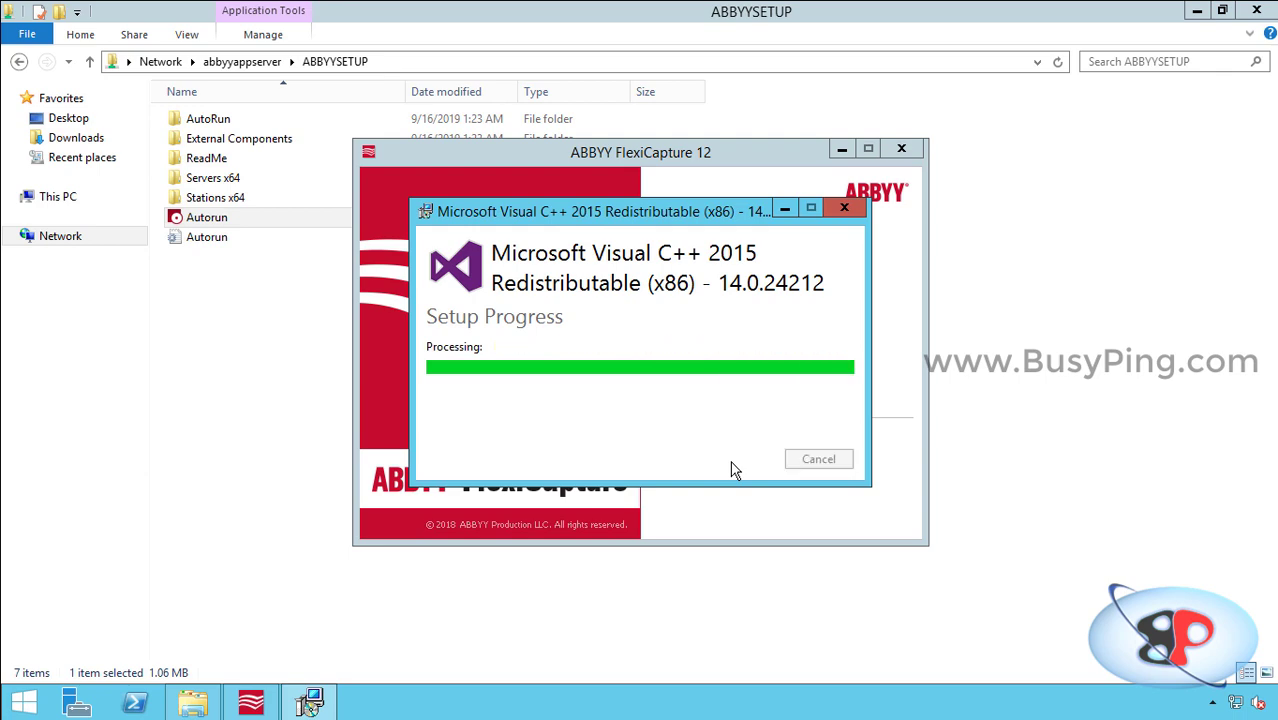
click(808, 464)
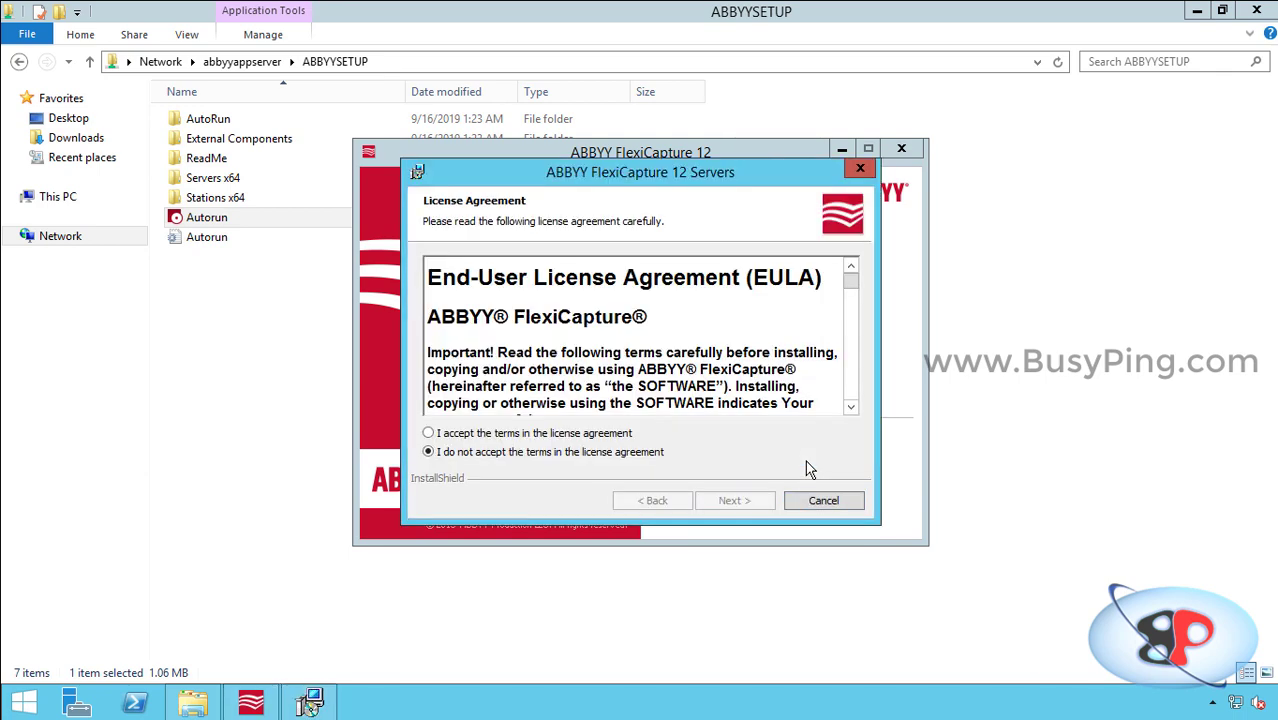
Step: Accept the FlexiCapture license agreement and enter the customer's user name and organization
click(621, 437)
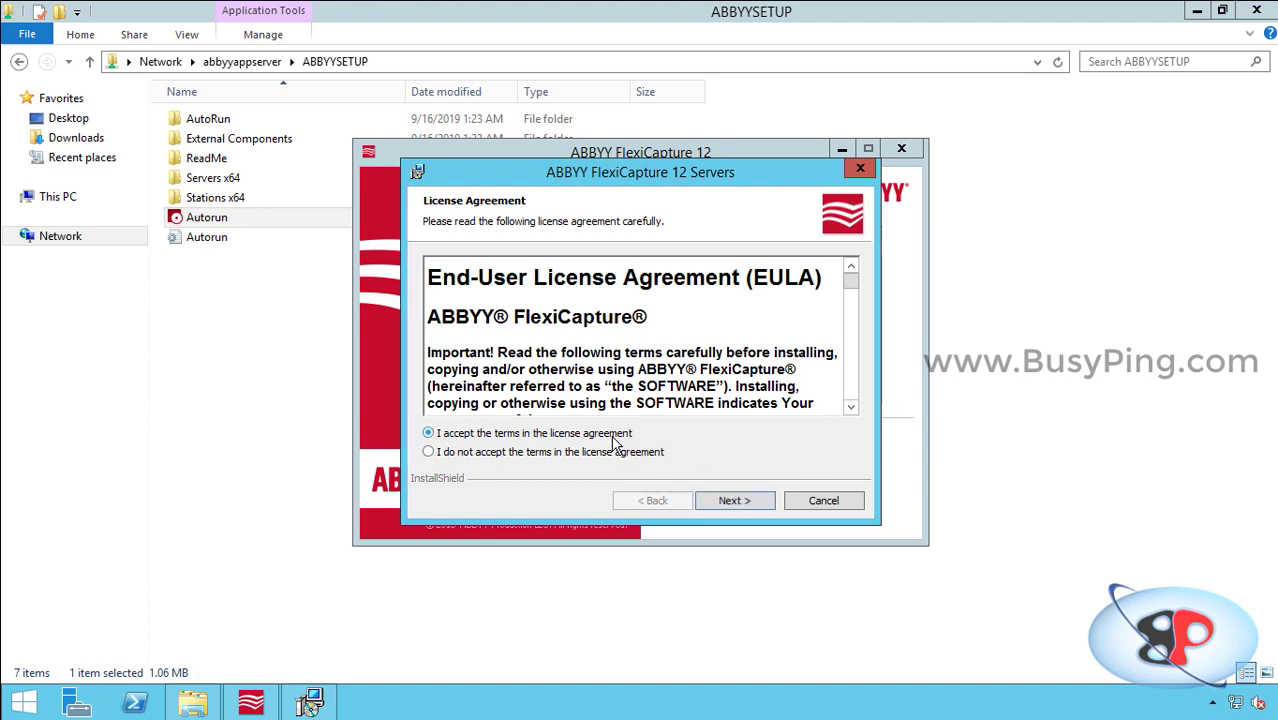
click(745, 502)
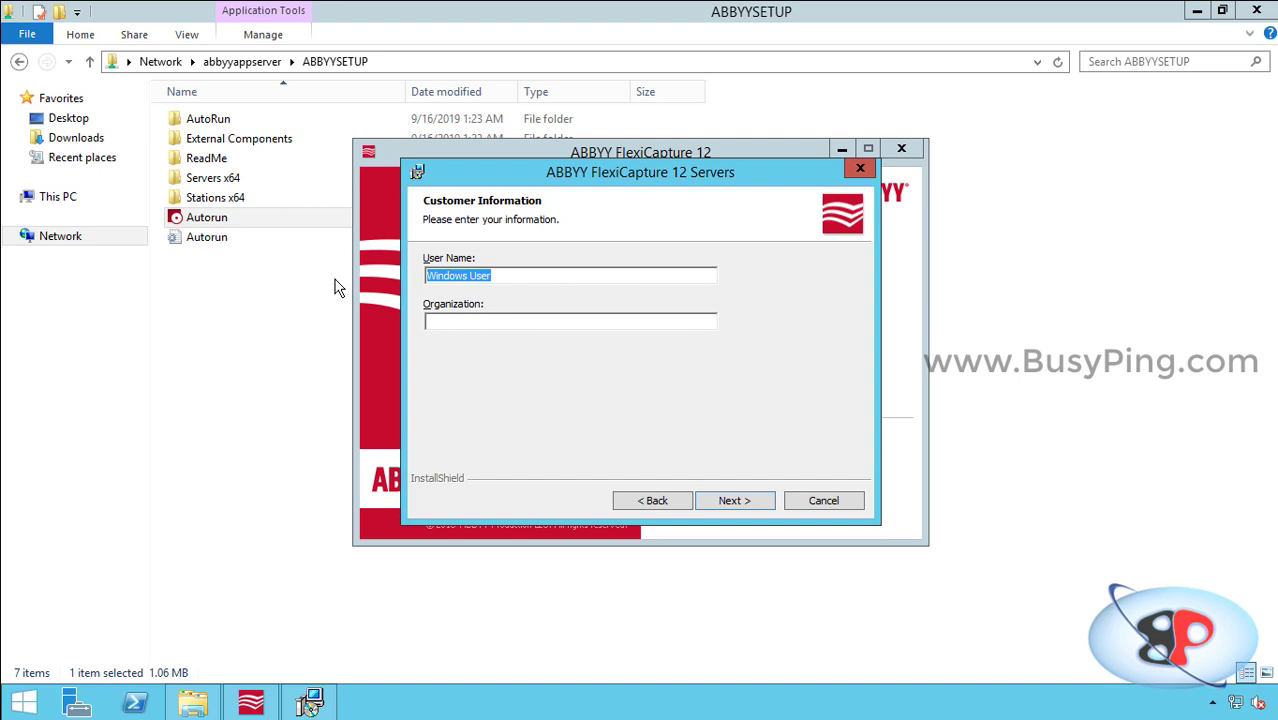
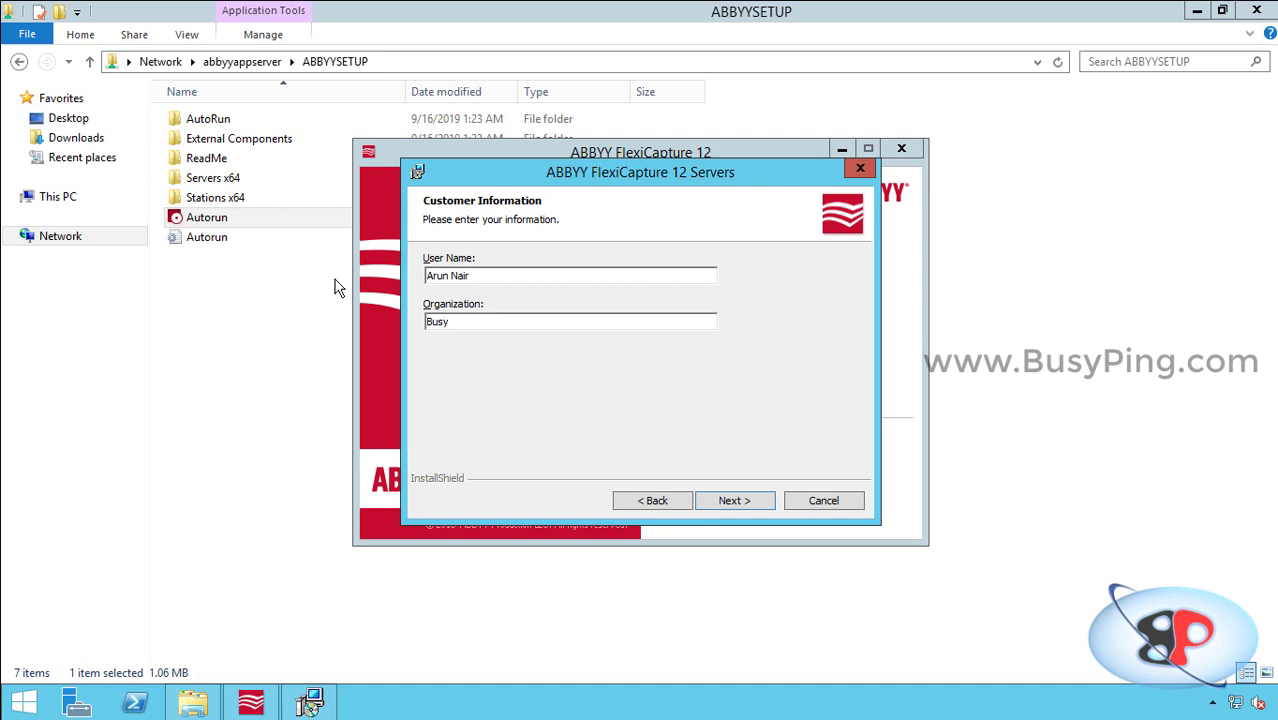
text(BusyPing)
click(750, 502)
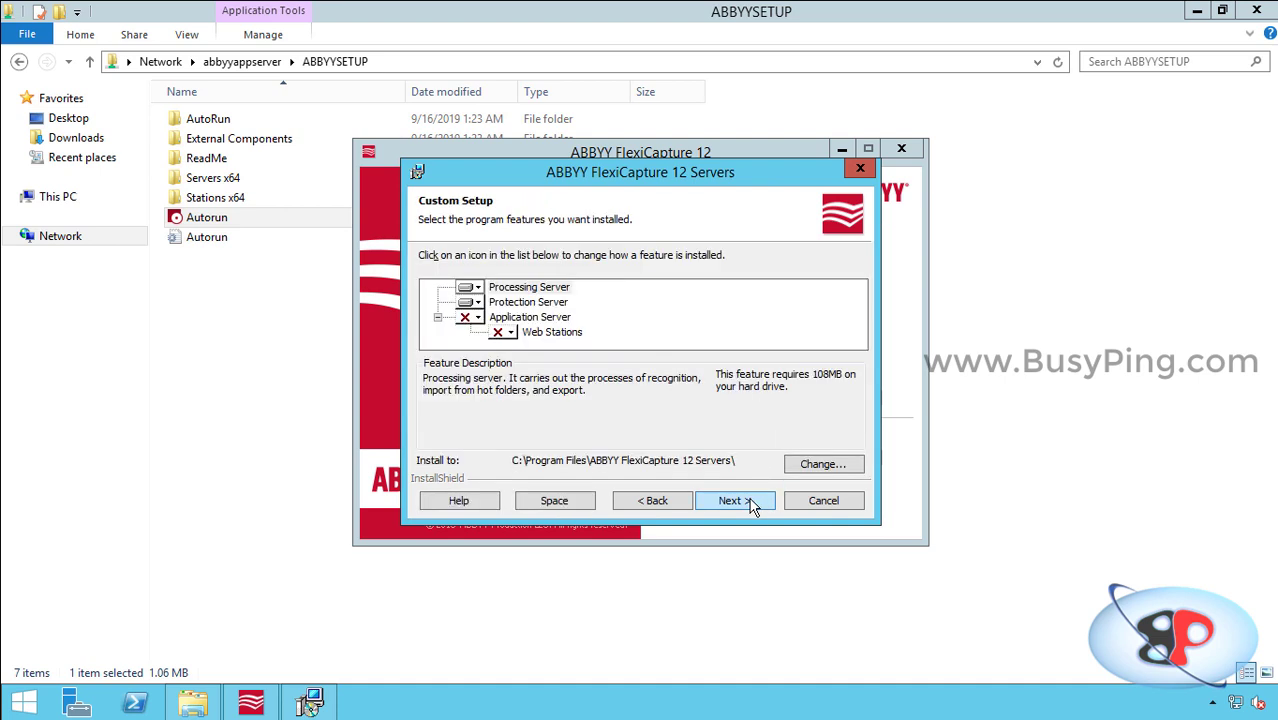
Step: Exclude Processing Server from Custom Setup, keeping Protection Server, and continue to Ready to Install
click(528, 318)
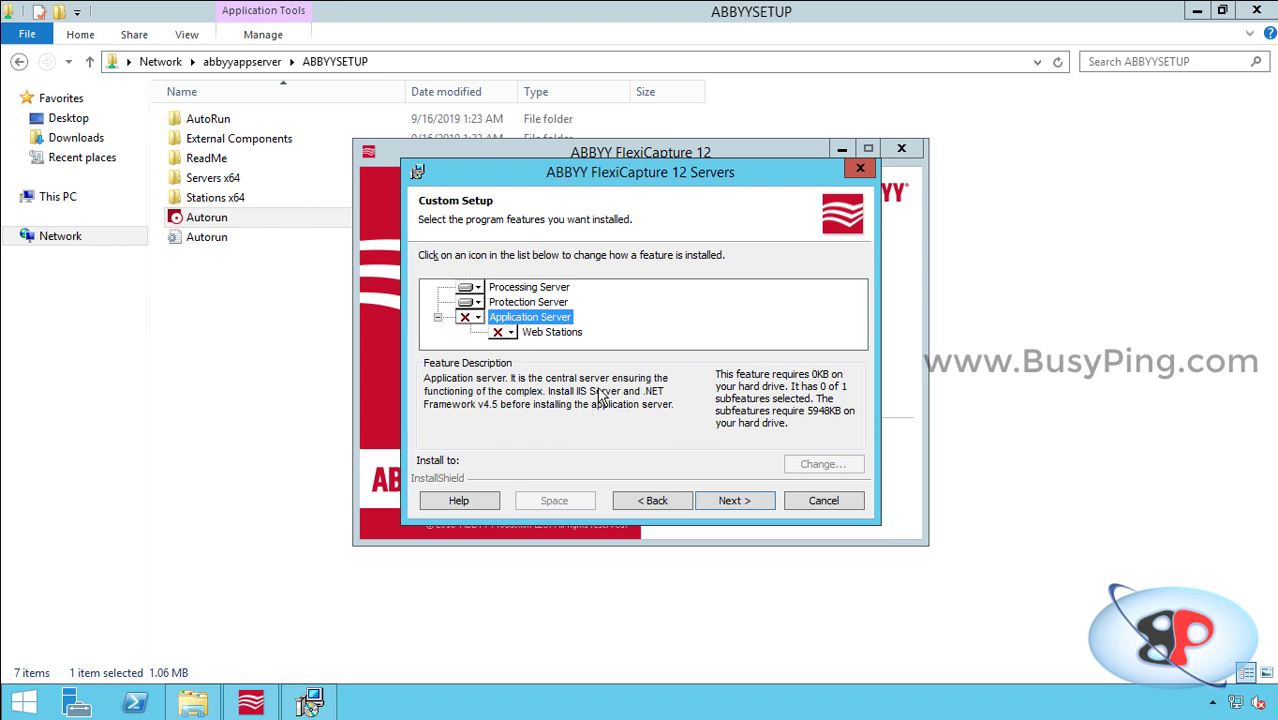
click(525, 303)
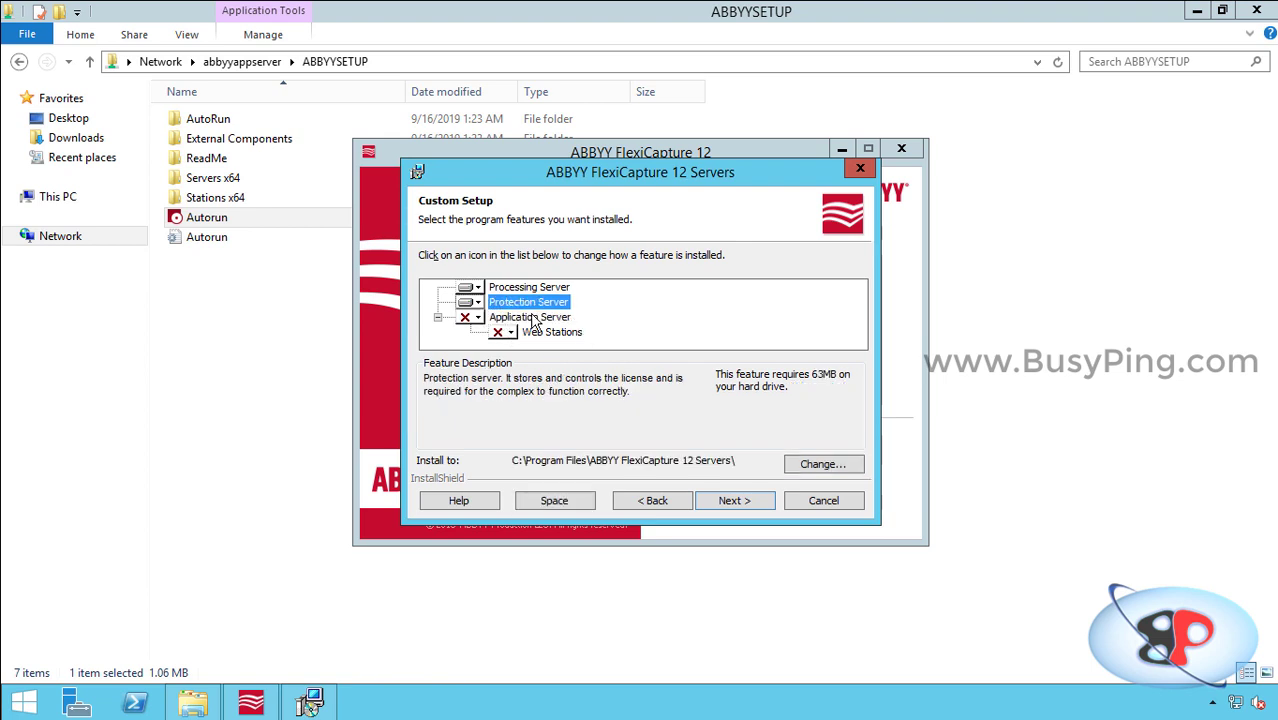
click(478, 288)
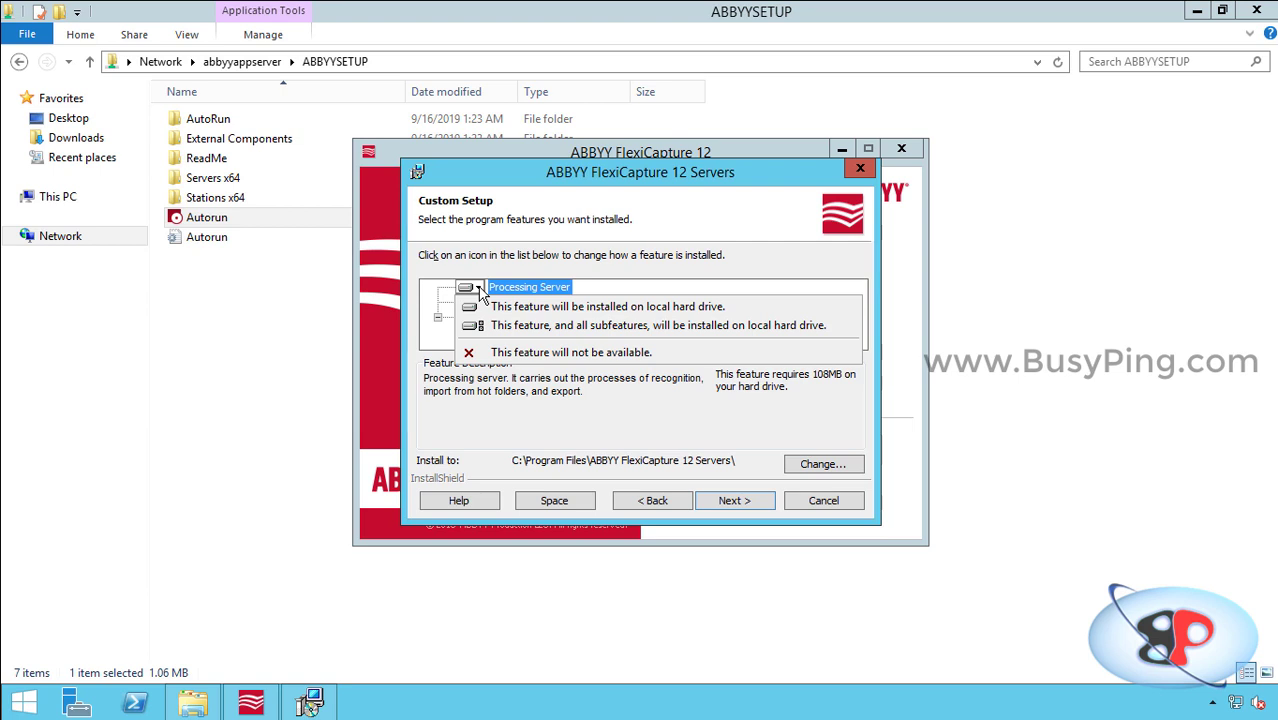
click(507, 352)
click(529, 305)
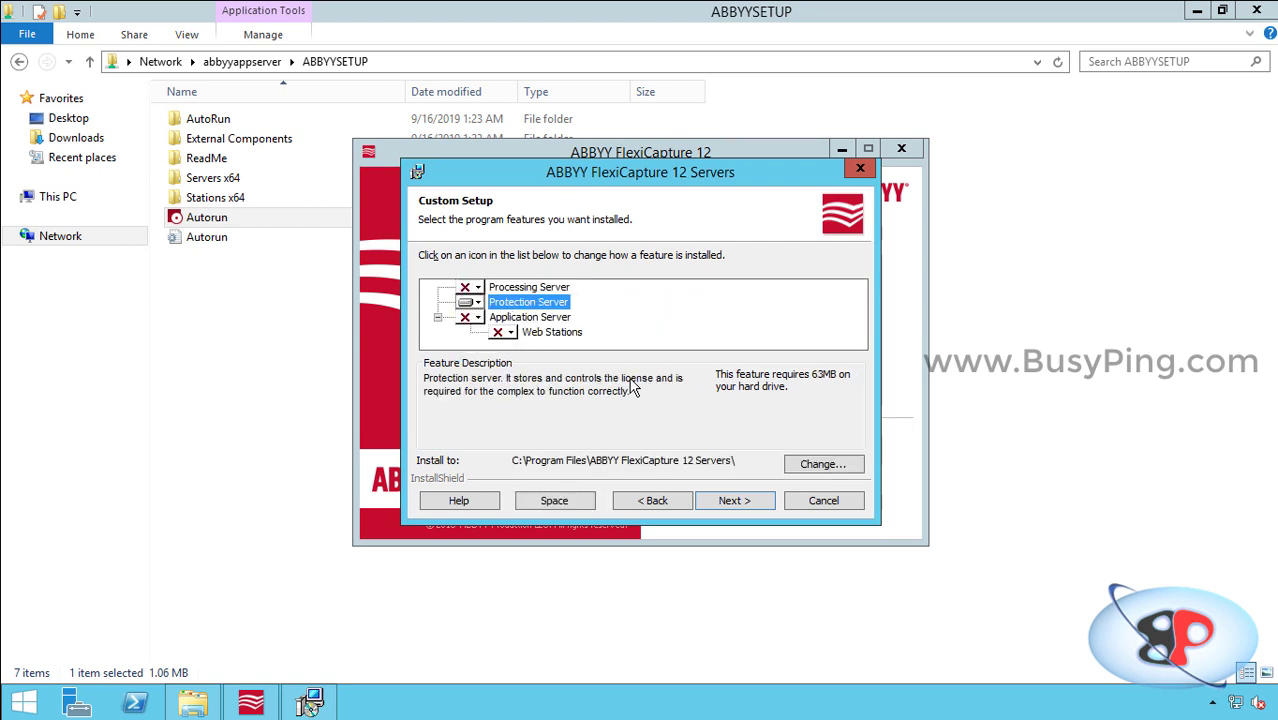
click(742, 504)
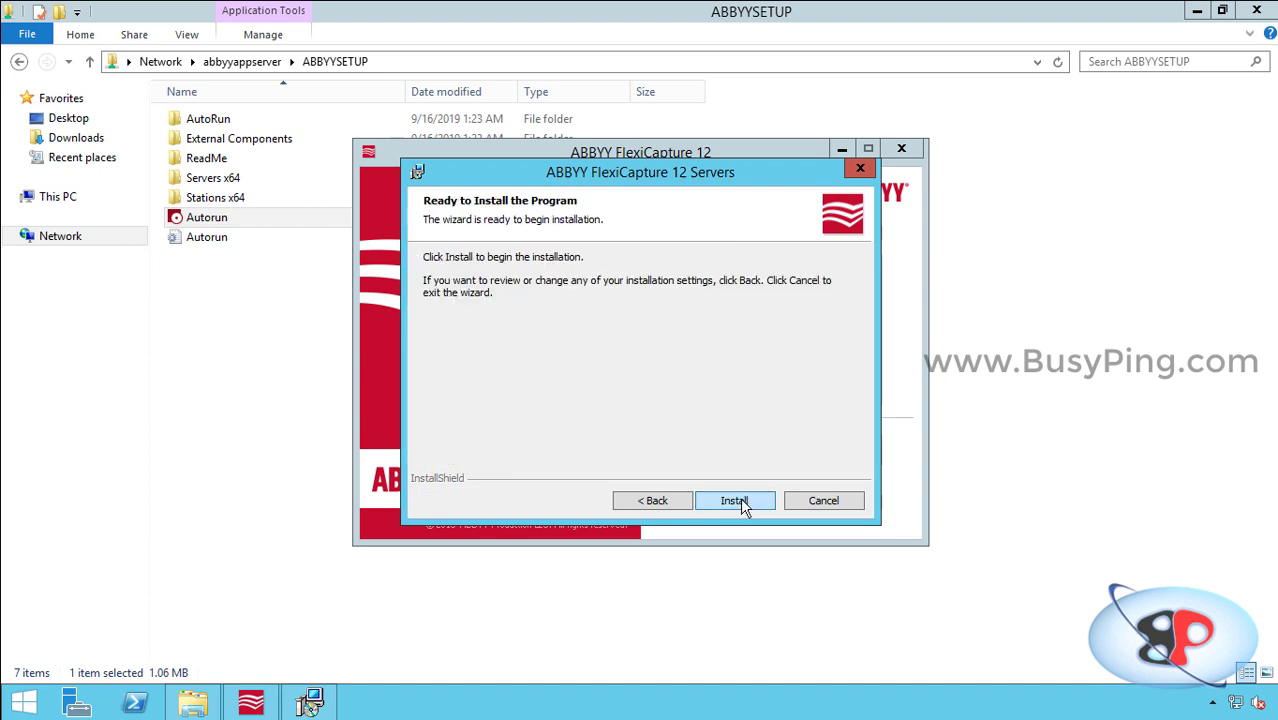
Step: Install the Protection Server and finish the wizard to open License Manager
click(735, 501)
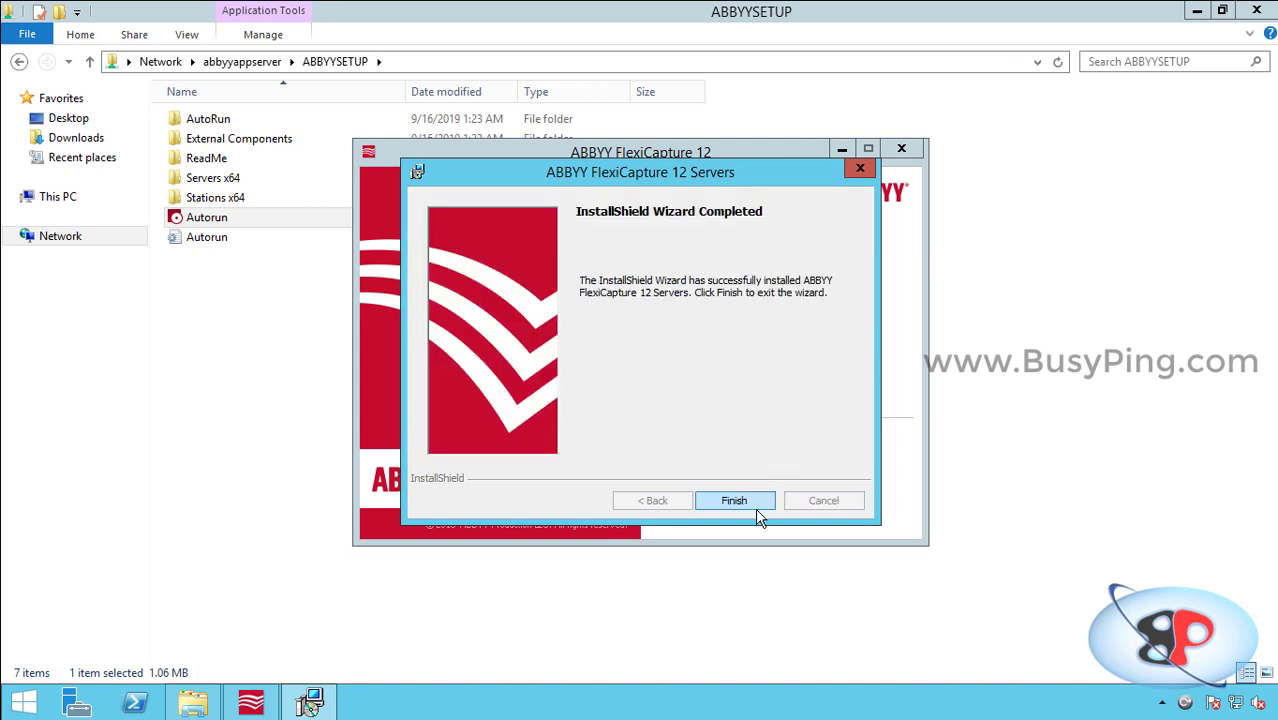
click(734, 500)
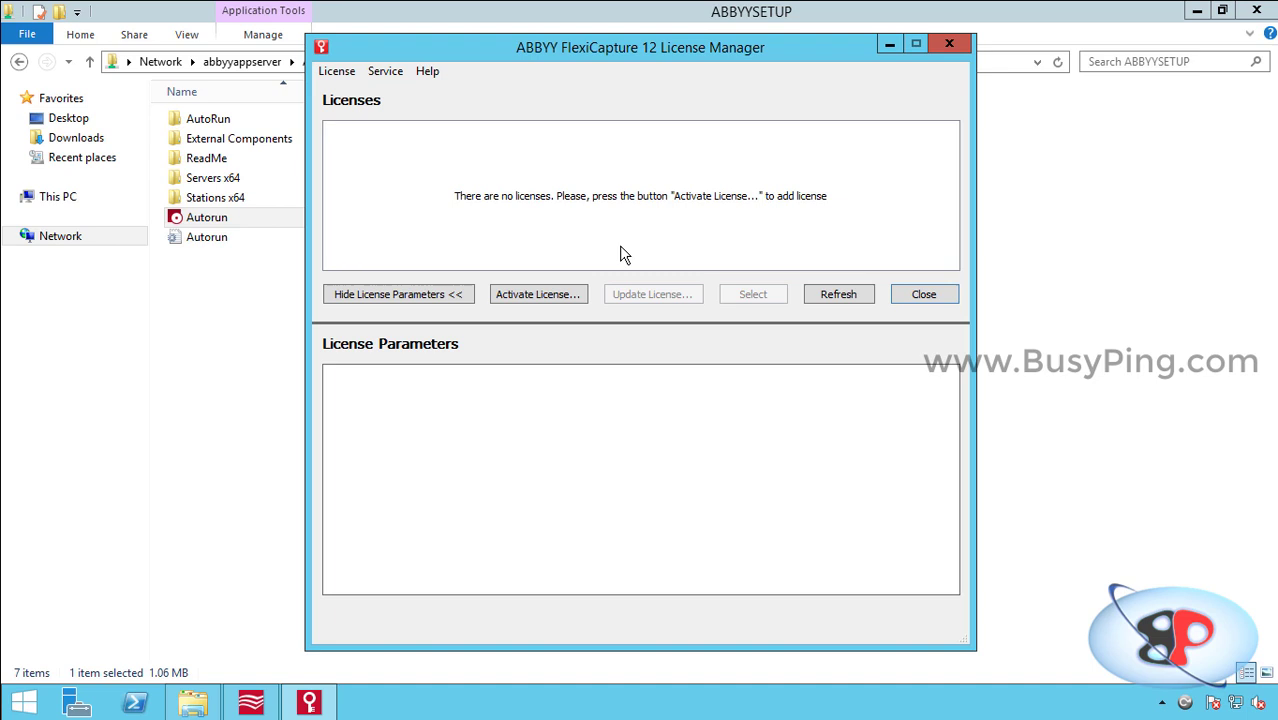
Step: Enter the trial license serial number and activate it via the Internet
click(568, 297)
text(XXXXXXXXXXXXXXXXXXXXXXXX)
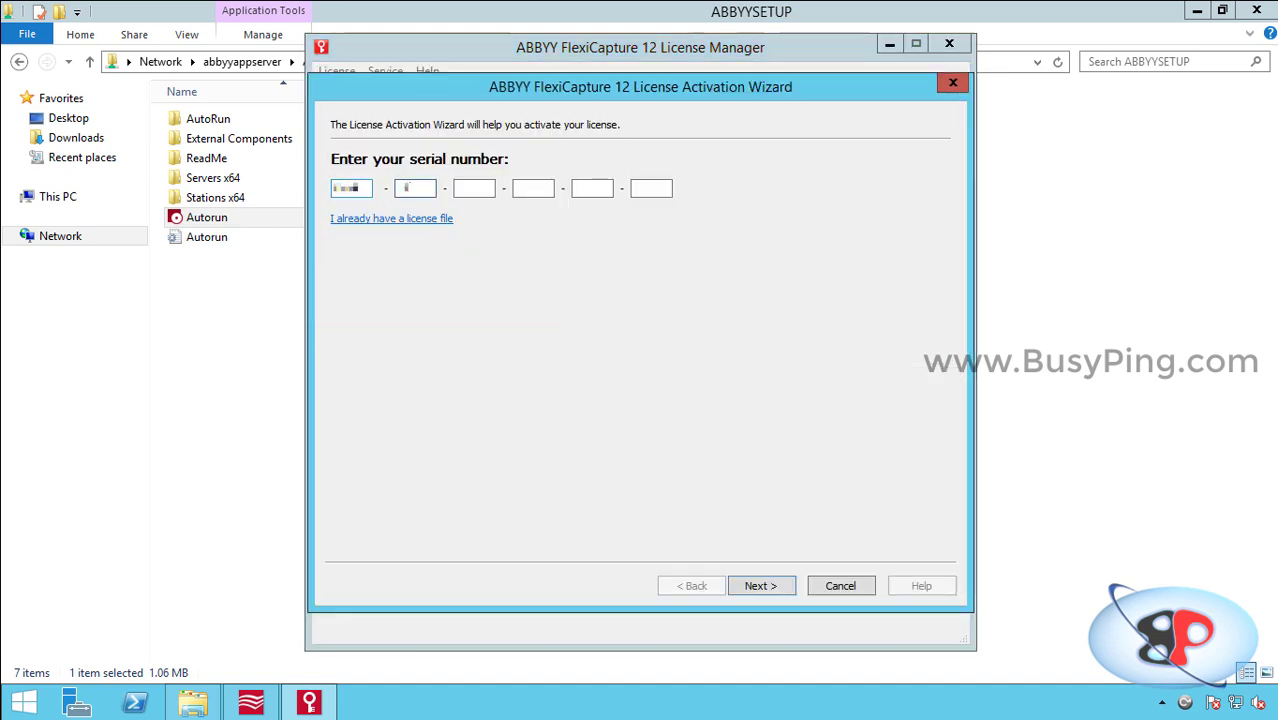
click(783, 585)
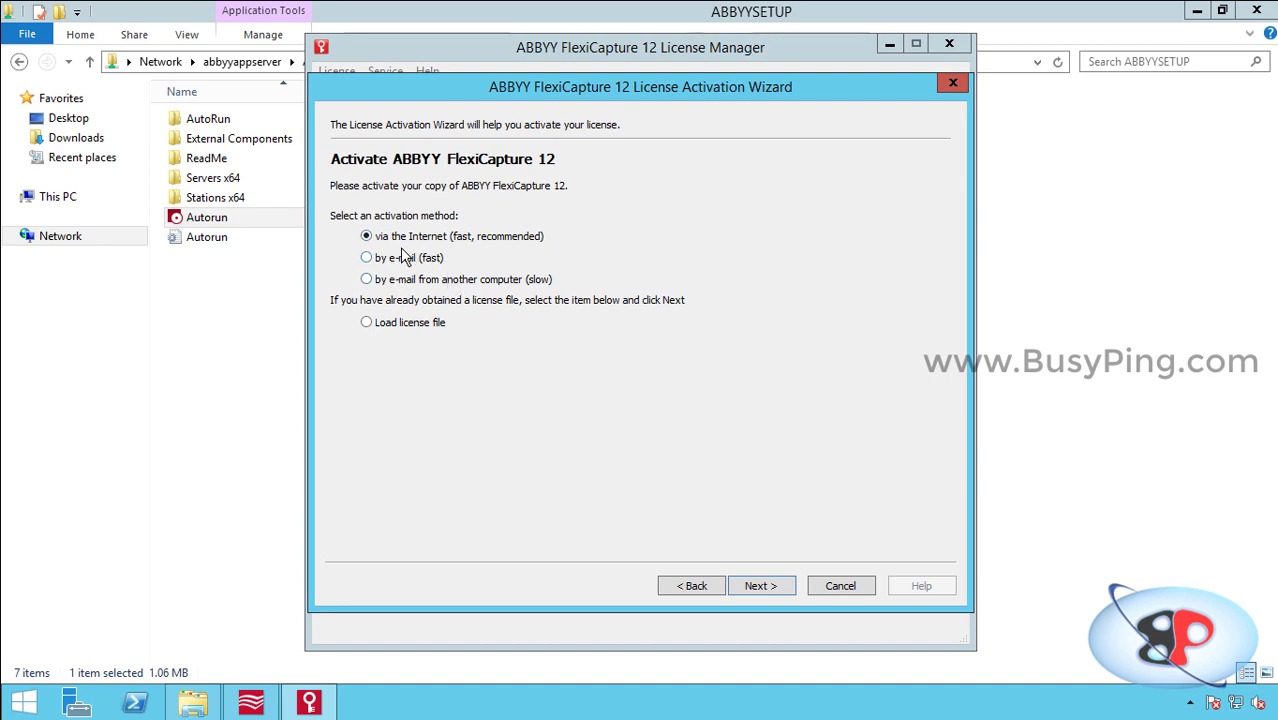
click(760, 588)
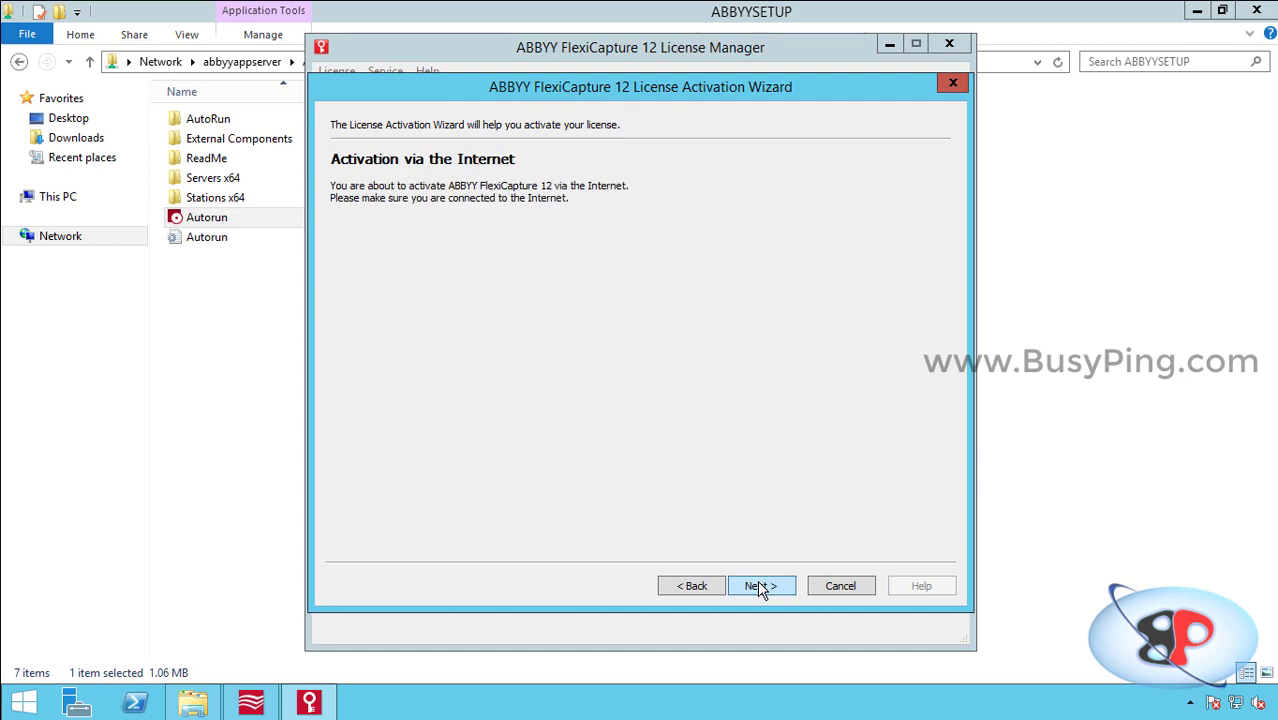
click(760, 588)
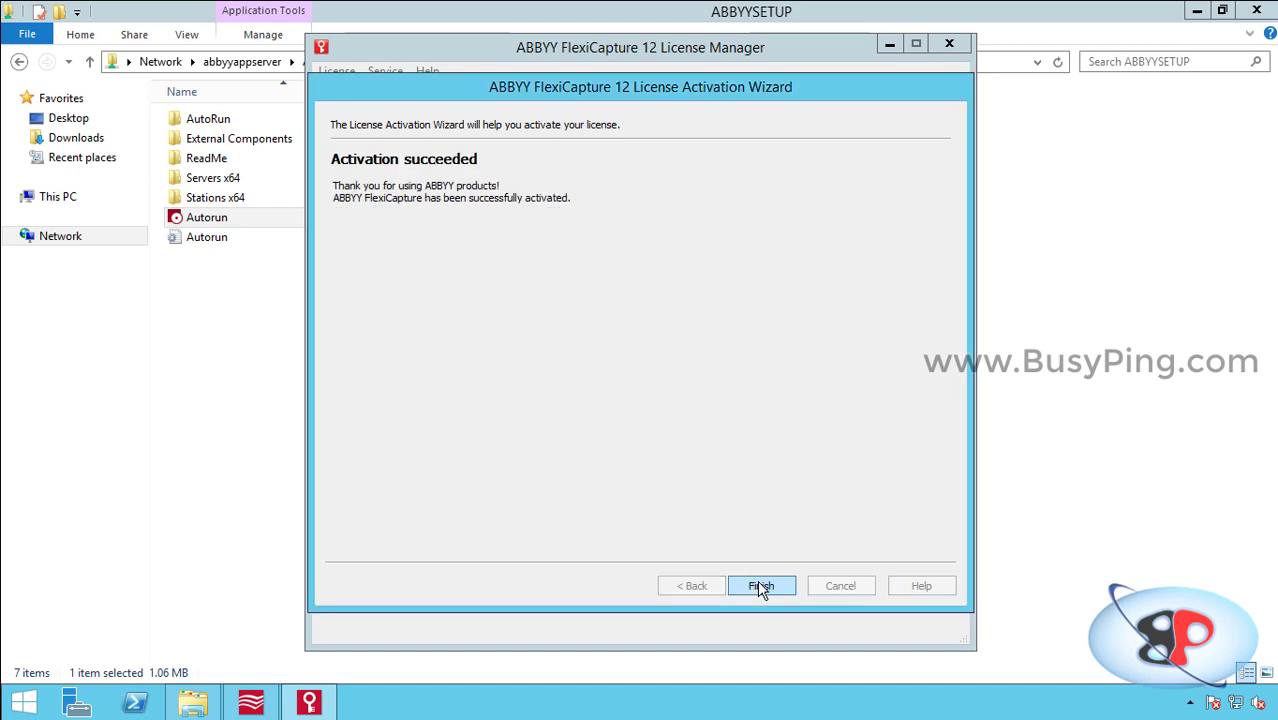
Step: Close the activation wizard and view the new license's parameters: Trial purpose, 30 days left
click(760, 586)
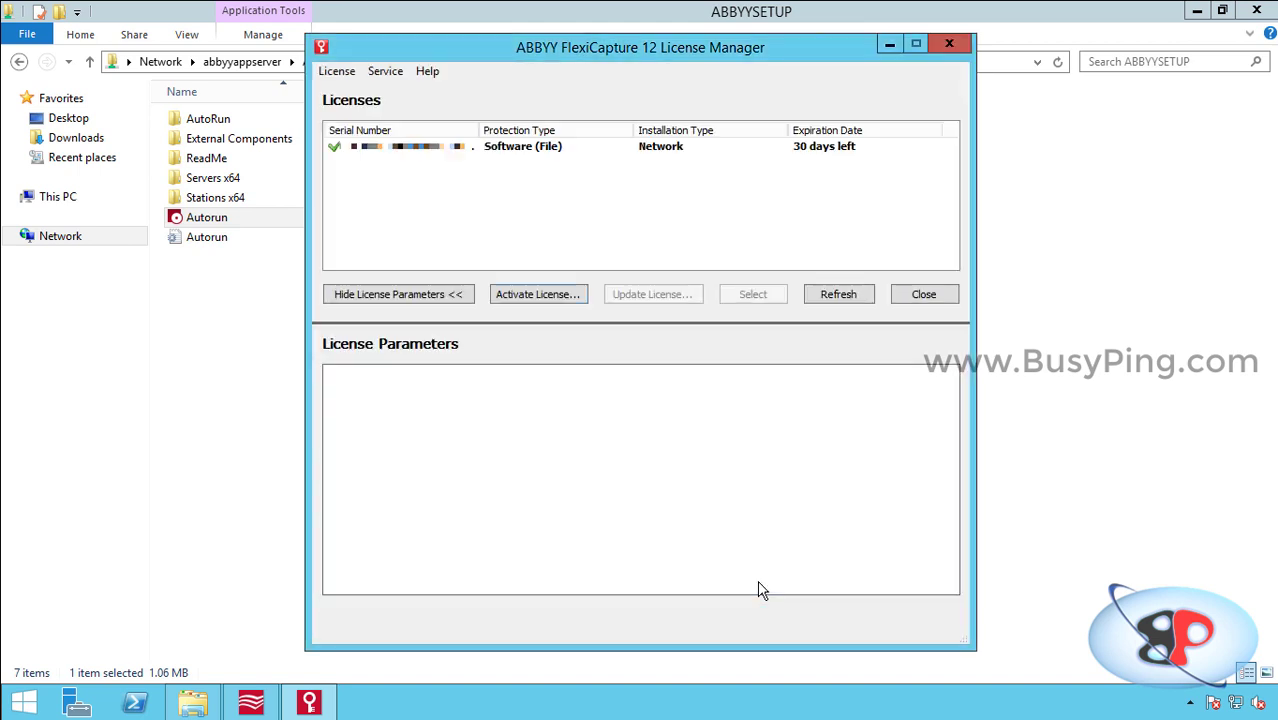
click(843, 153)
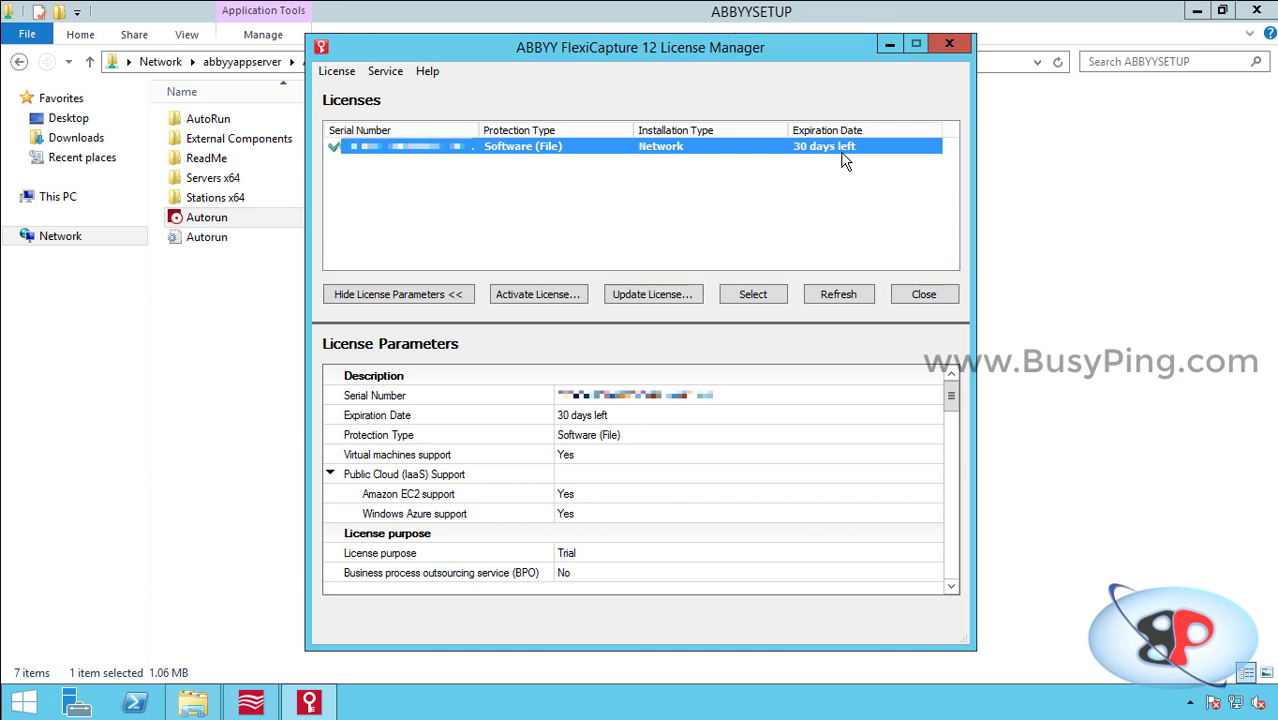
Step: Close License Manager and the FlexiCapture 12 autorun menu
click(913, 292)
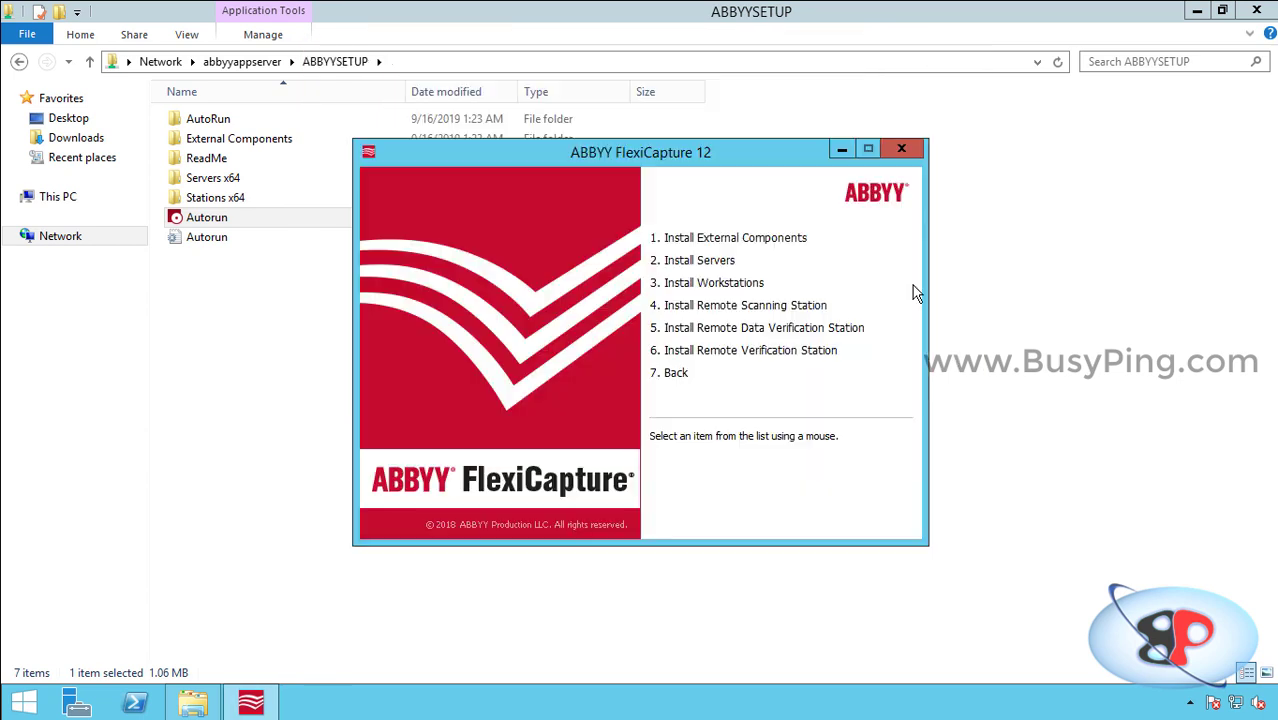
click(901, 150)
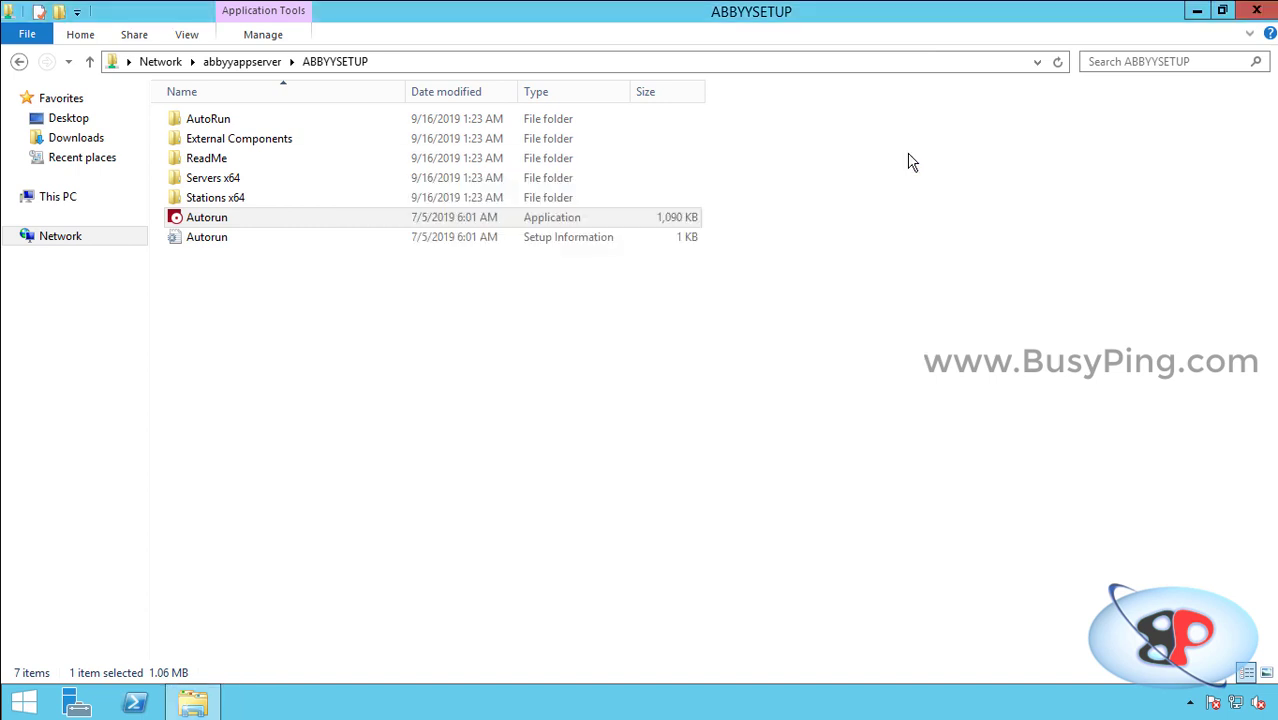